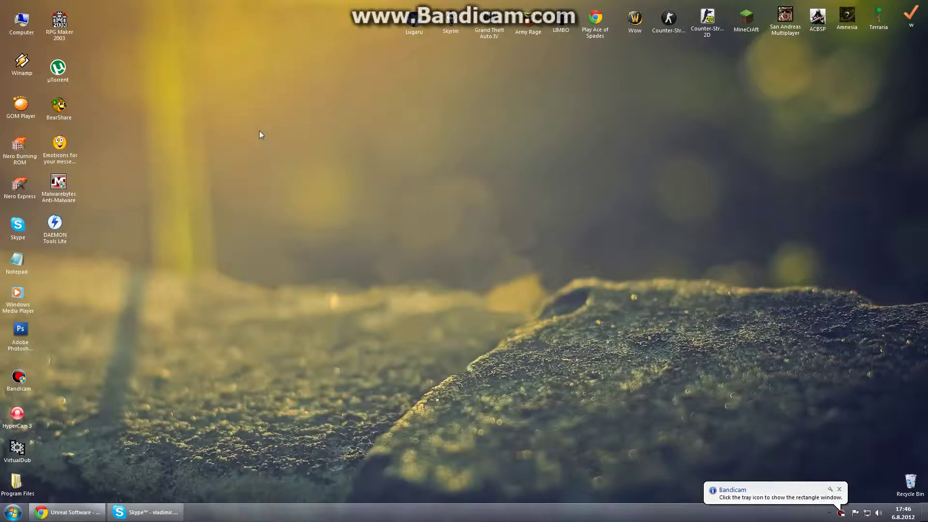
Dismiss the tray notification and return Chrome to the cs2d.com Counter-Strike 2D download page
{"action": "left_click", "coordinate": [839, 489]}
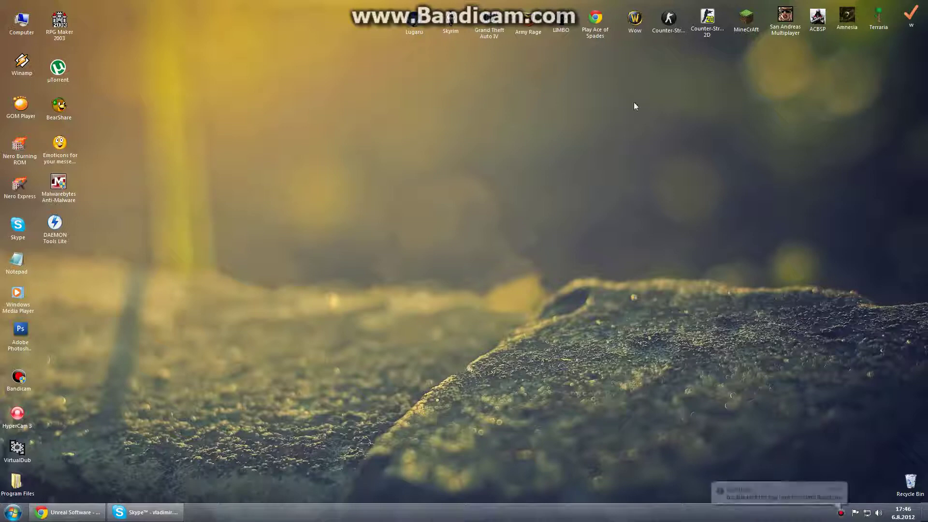
{"action": "left_click", "coordinate": [48, 511]}
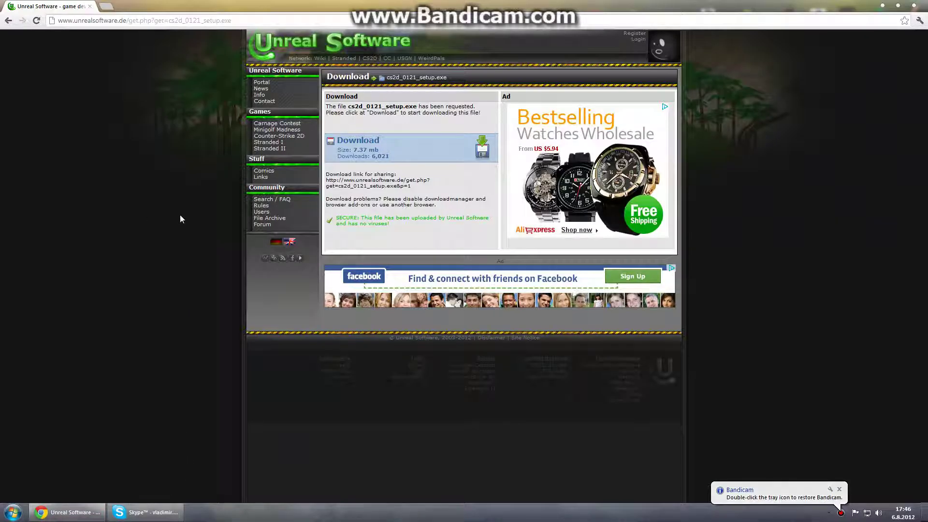
{"action": "left_click", "coordinate": [8, 20]}
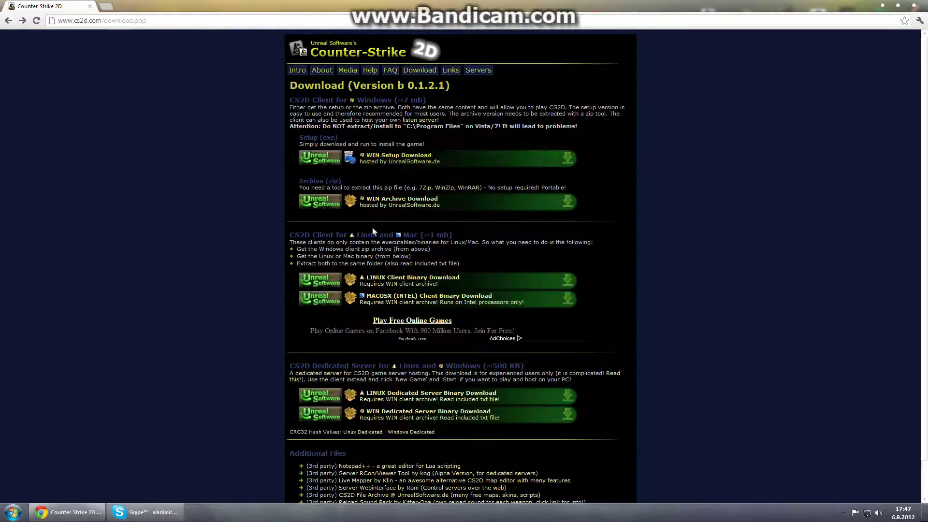
{"action": "scroll", "coordinate": [422, 343], "scroll_direction": "down", "scroll_amount": 2}
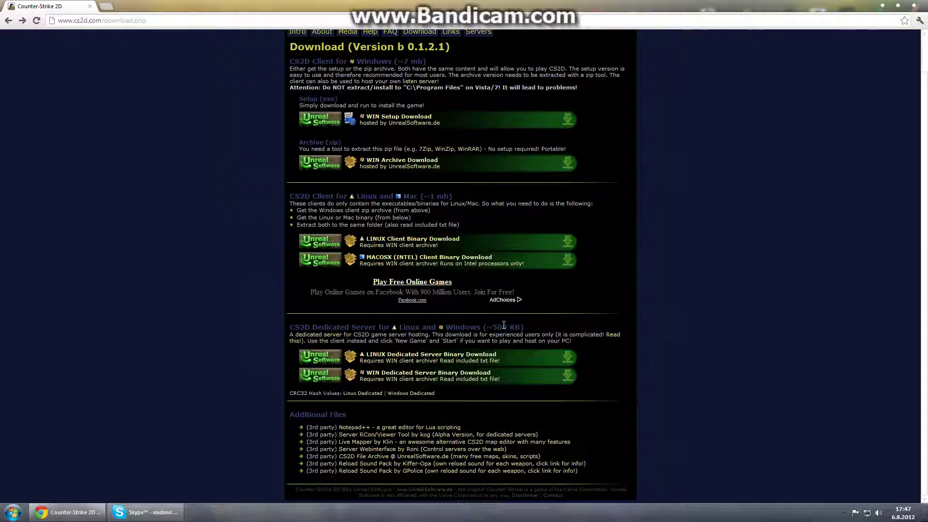
{"action": "scroll", "coordinate": [826, 289], "scroll_direction": "up", "scroll_amount": 1}
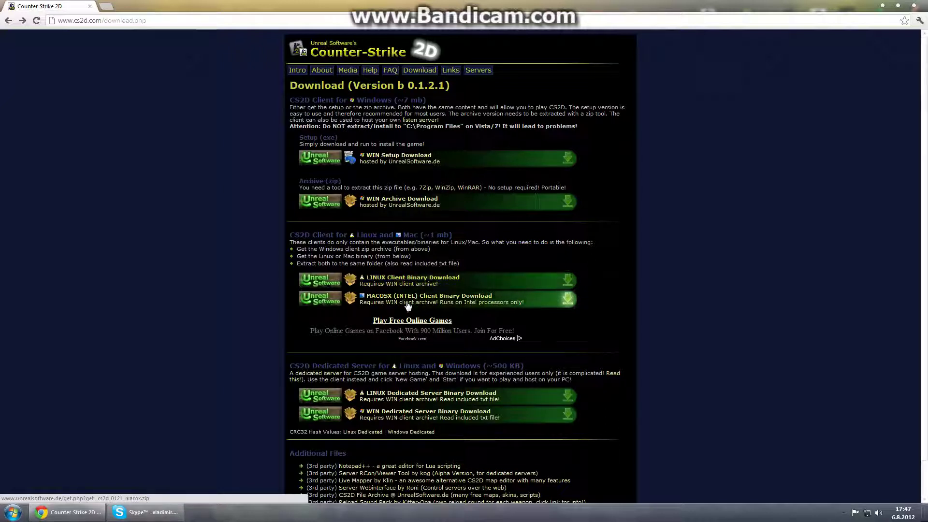
{"action": "left_click", "coordinate": [573, 280]}
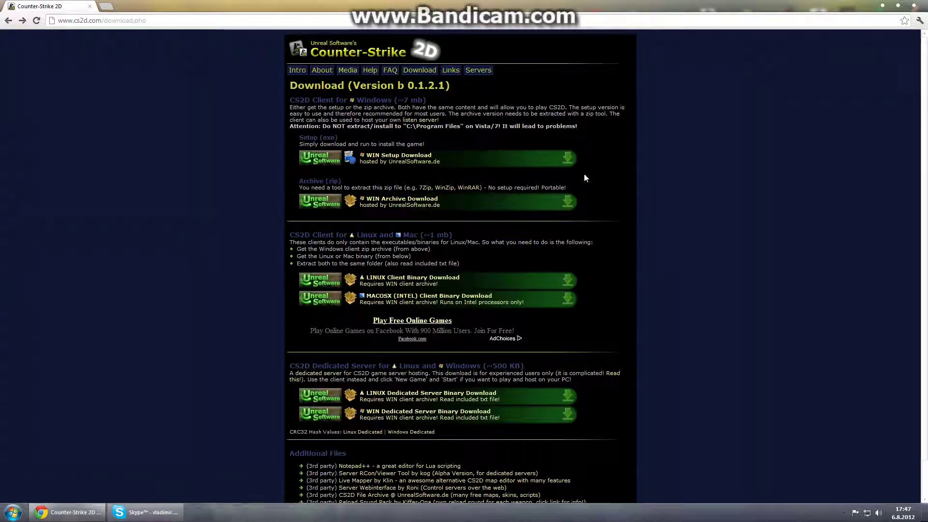
Start the cs2d_0121_setup.exe Windows download, cancel it, close the download shelf and minimise Chrome
{"action": "left_click", "coordinate": [569, 166]}
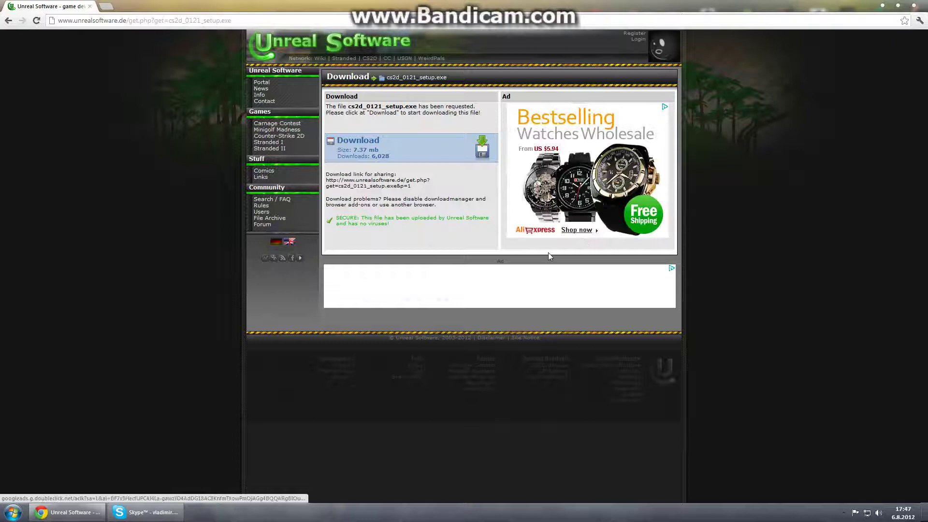
{"action": "left_click", "coordinate": [384, 147]}
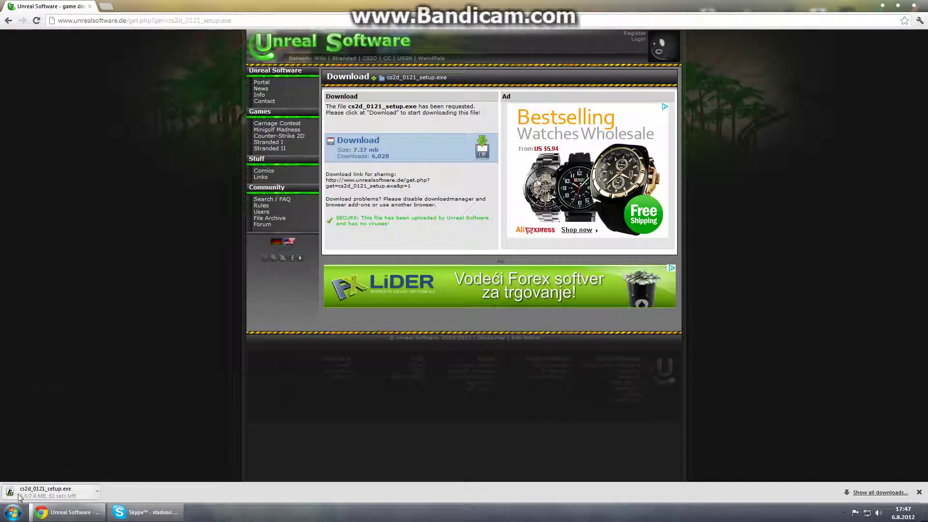
{"action": "left_click", "coordinate": [98, 491]}
{"action": "left_click", "coordinate": [117, 479]}
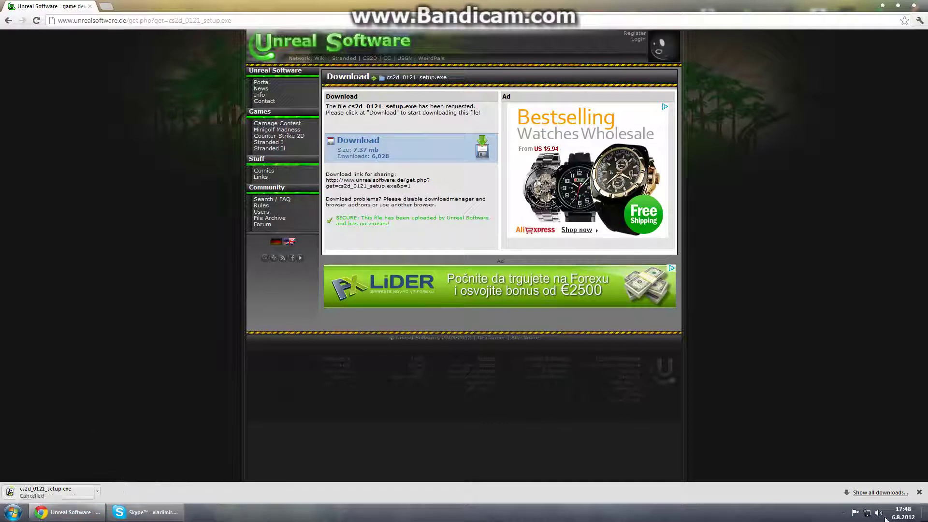
{"action": "left_click", "coordinate": [919, 492]}
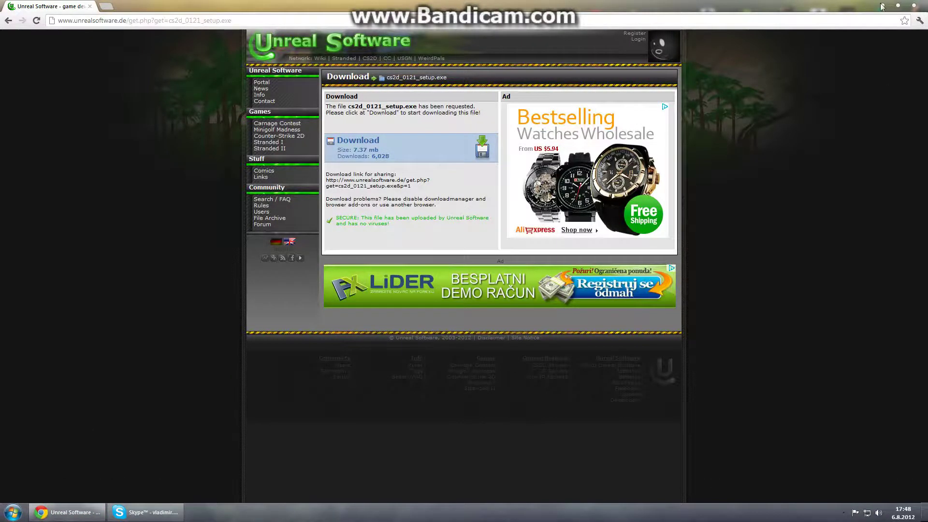
{"action": "left_click", "coordinate": [882, 7]}
Browse from Computer through C:\Users and the user folder to Downloads
{"action": "double_click", "coordinate": [15, 20]}
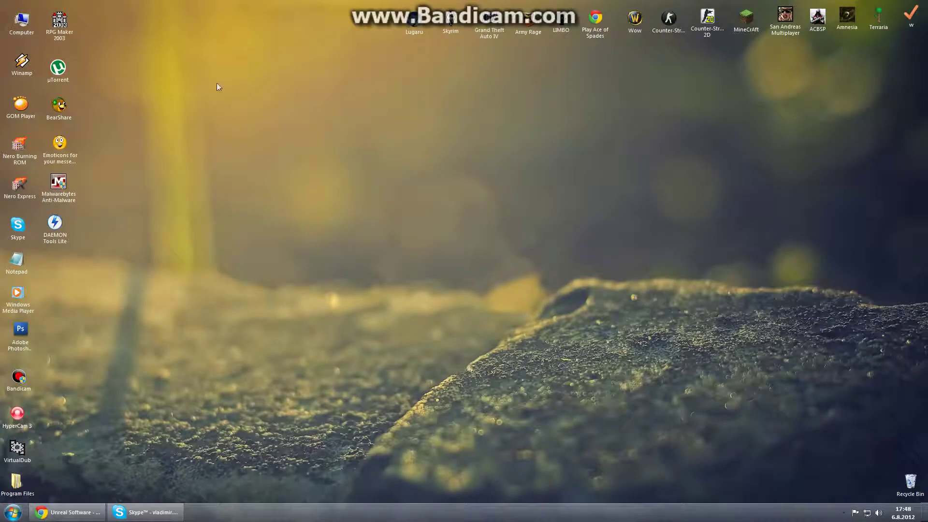
{"action": "double_click", "coordinate": [259, 128]}
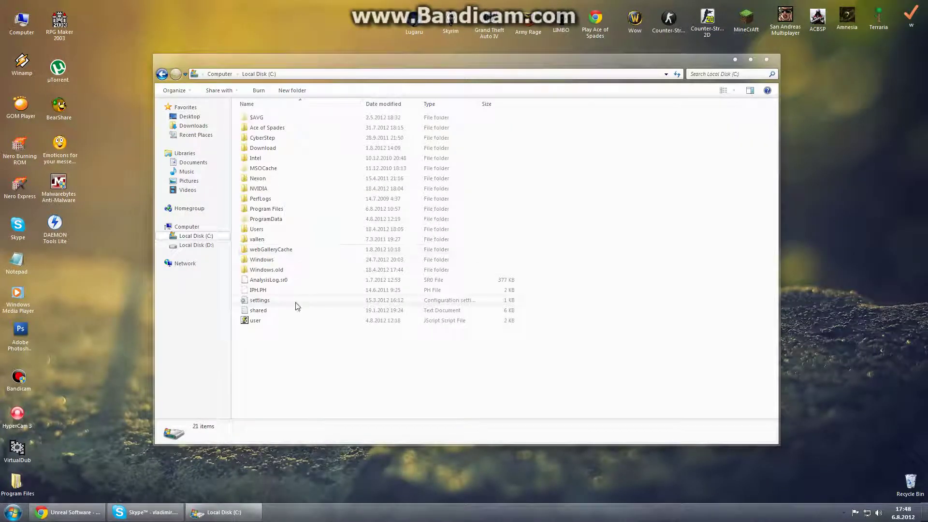
{"action": "double_click", "coordinate": [280, 234]}
{"action": "double_click", "coordinate": [265, 128]}
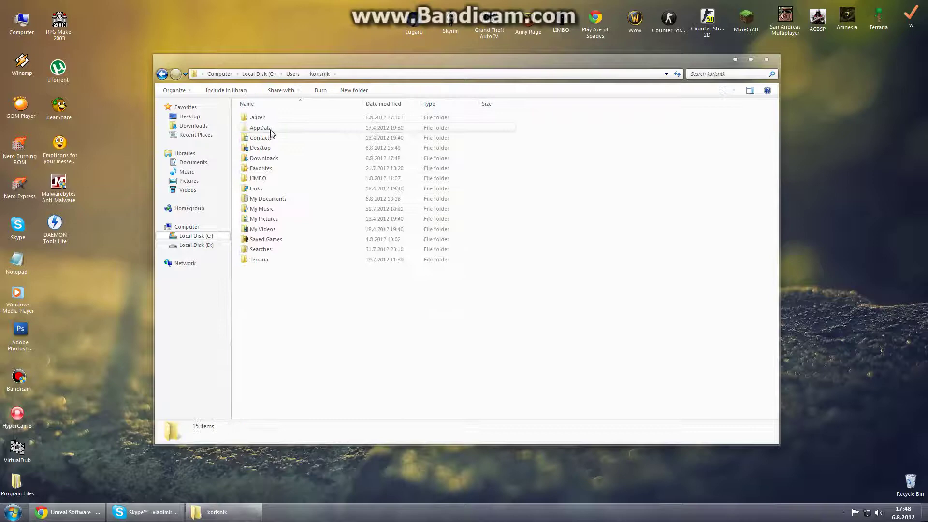
{"action": "double_click", "coordinate": [283, 159]}
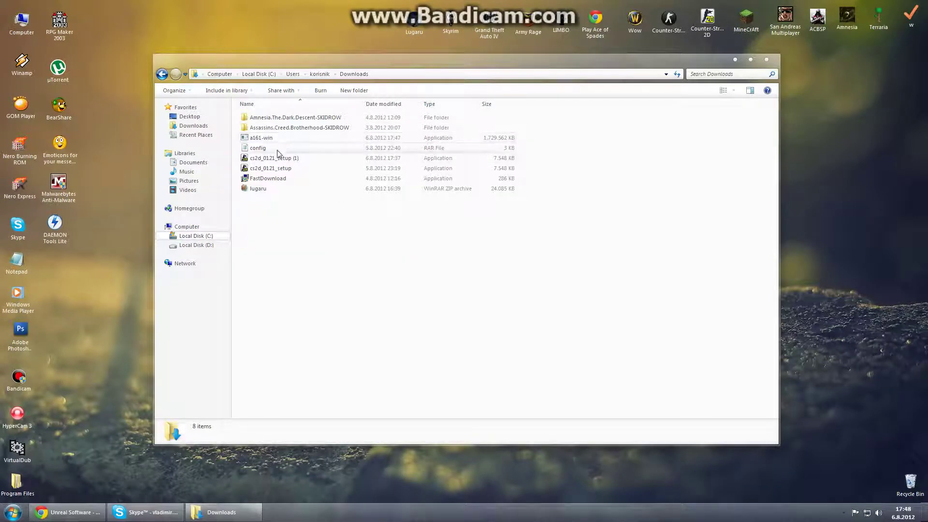
Run cs2d_0121_setup, allowing it past the security warning and the admin prompt
{"action": "double_click", "coordinate": [278, 171]}
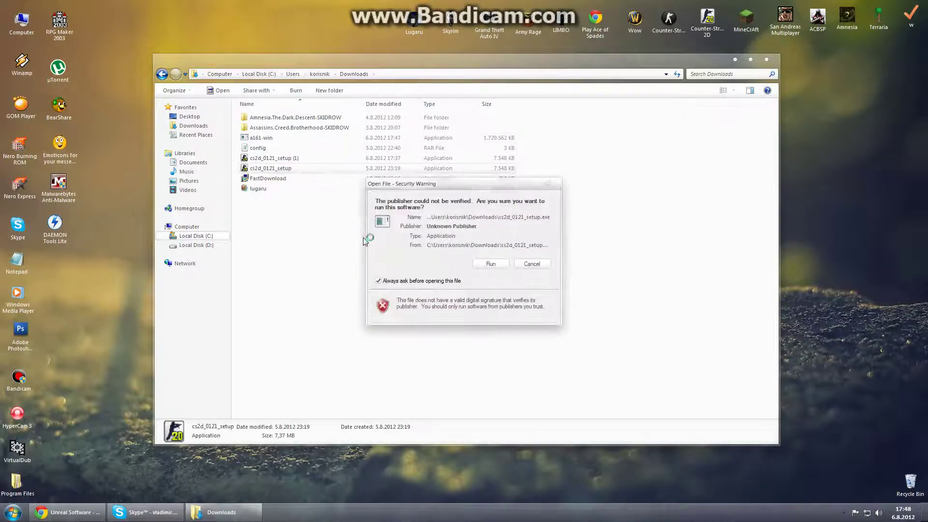
{"action": "left_click", "coordinate": [489, 264]}
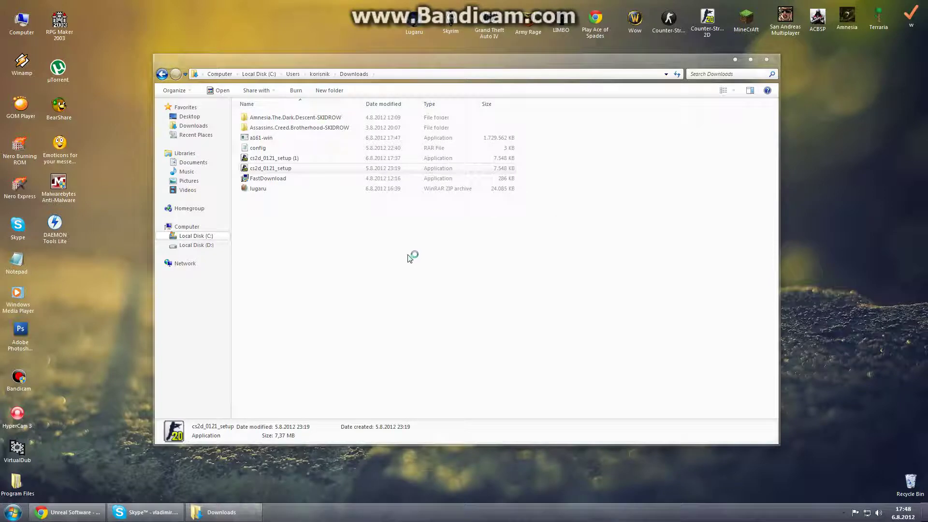
{"action": "left_click", "coordinate": [508, 263]}
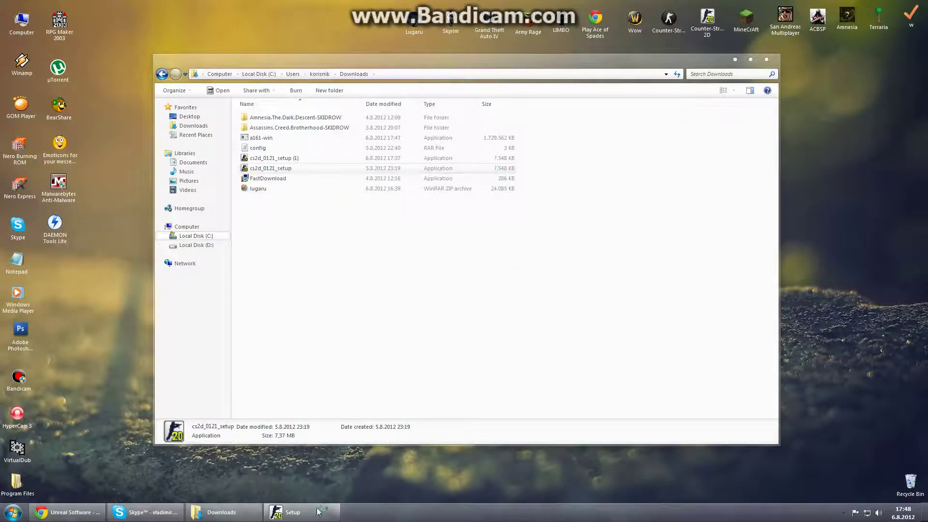
Advance CS2D Setup with country US and d:\Counter-Strike 2D to Ready to Install, then cancel and exit
{"action": "left_click", "coordinate": [516, 334]}
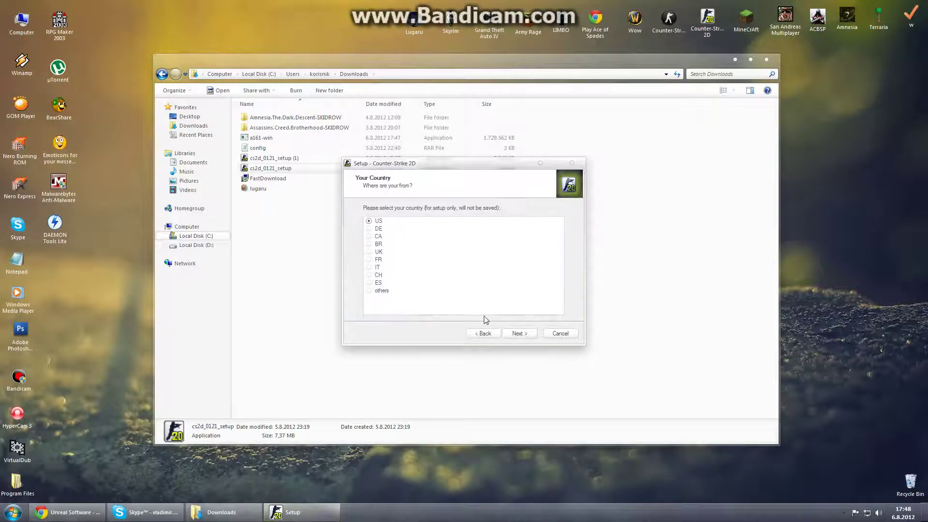
{"action": "left_click", "coordinate": [513, 336]}
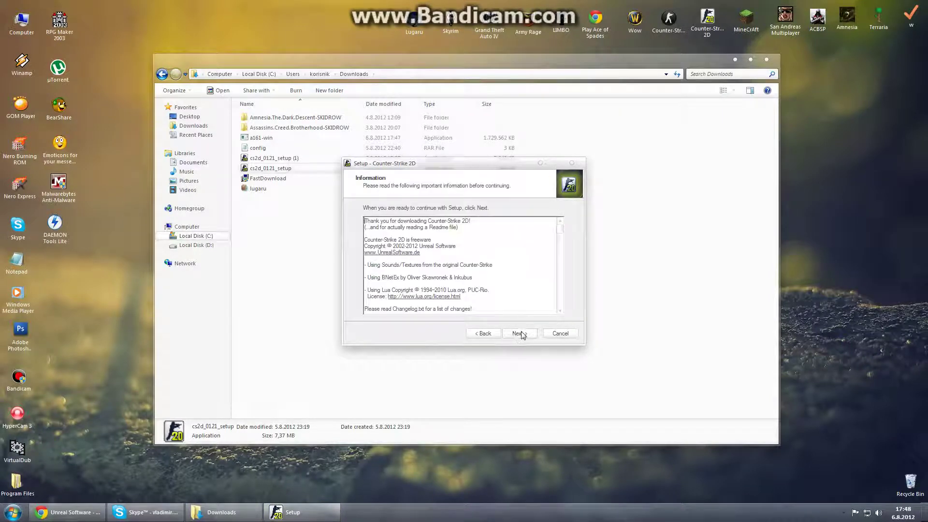
{"action": "left_click", "coordinate": [522, 335]}
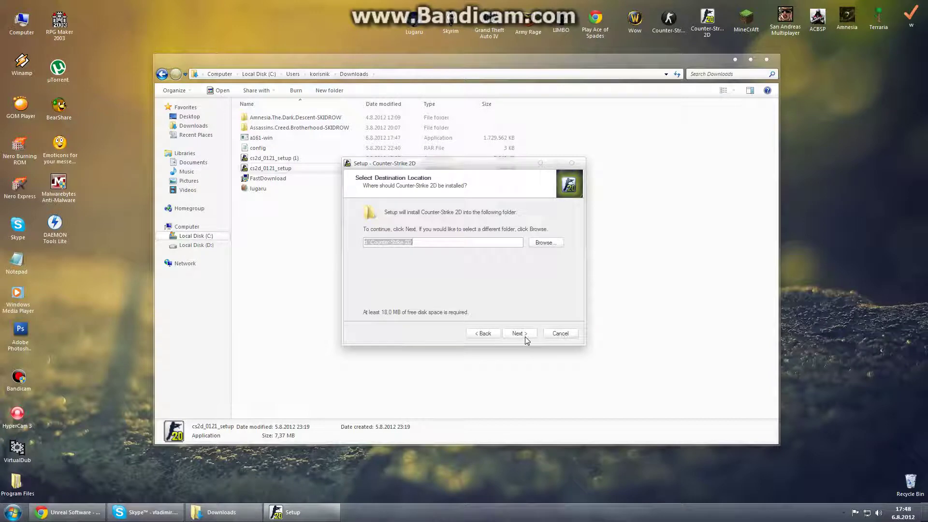
{"action": "left_click", "coordinate": [526, 340]}
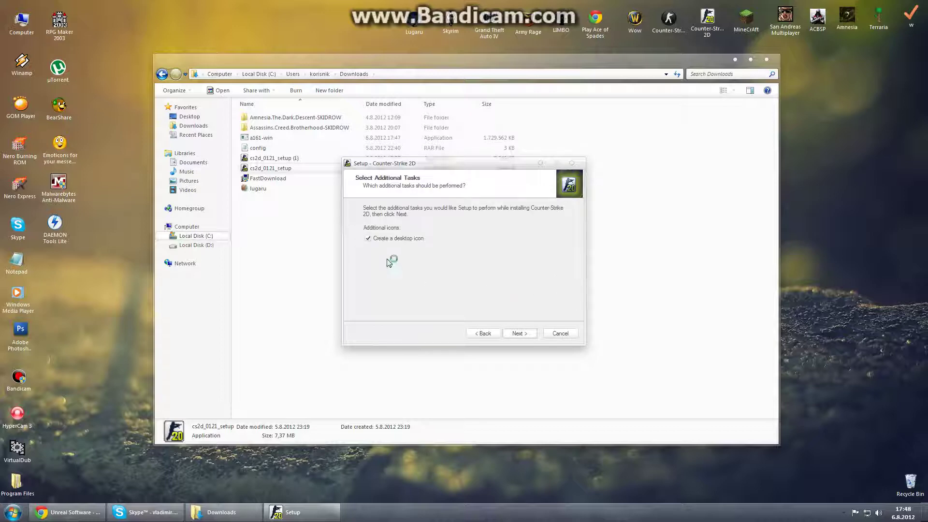
{"action": "left_click", "coordinate": [516, 335]}
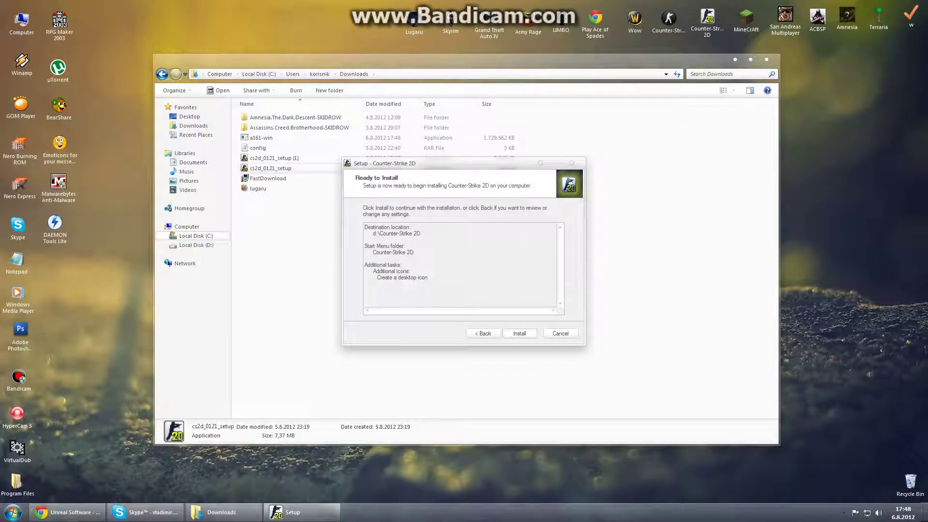
{"action": "left_click", "coordinate": [562, 335]}
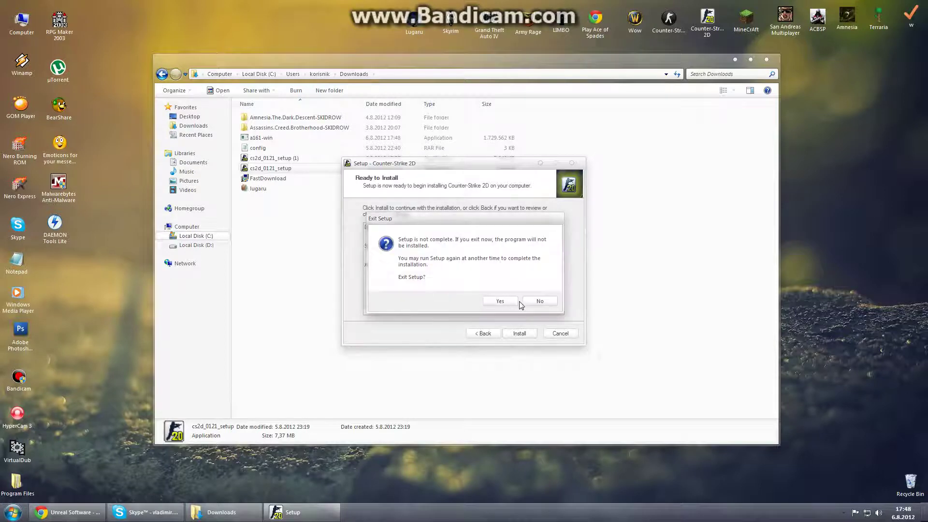
{"action": "left_click", "coordinate": [500, 303]}
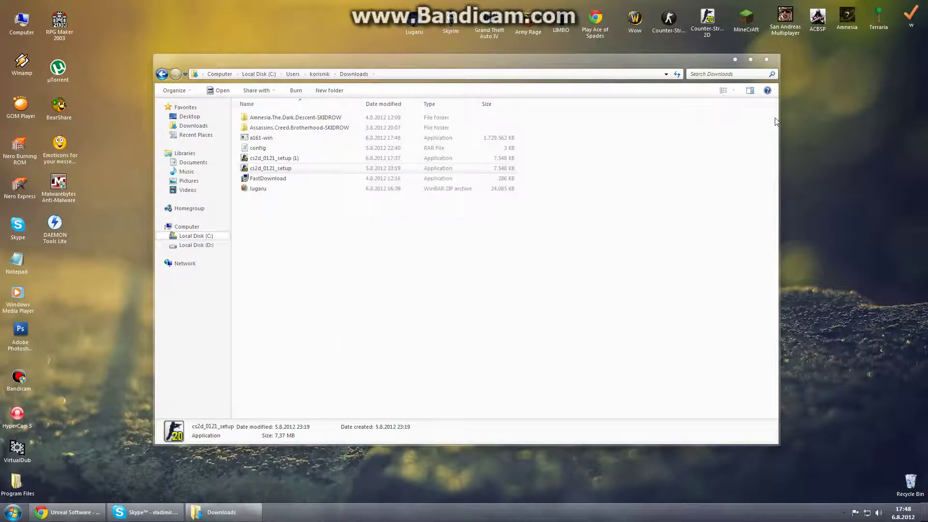
Launch Counter-Strike 2D from the desktop, view the Graphics and Player options without changing the name, then close Options
{"action": "left_click", "coordinate": [765, 59]}
{"action": "double_click", "coordinate": [707, 20]}
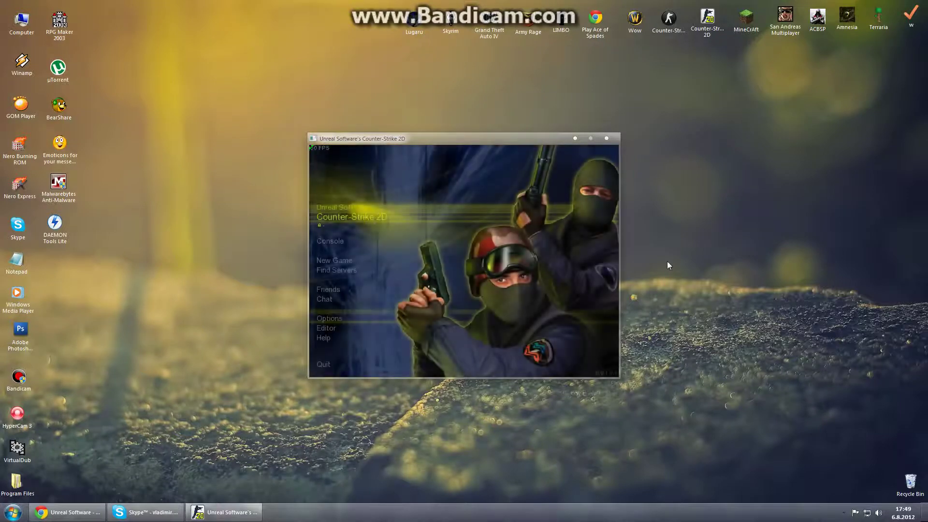
{"action": "left_click", "coordinate": [322, 318]}
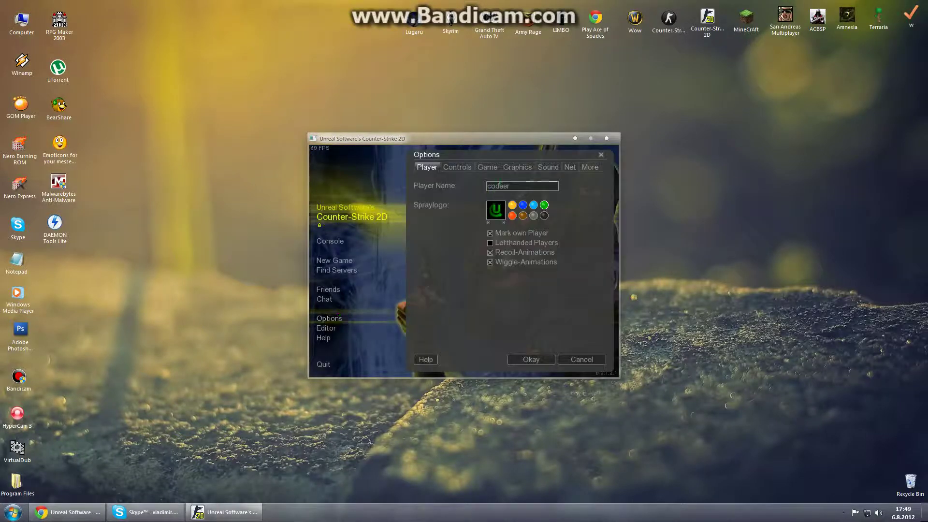
{"action": "left_click", "coordinate": [512, 167]}
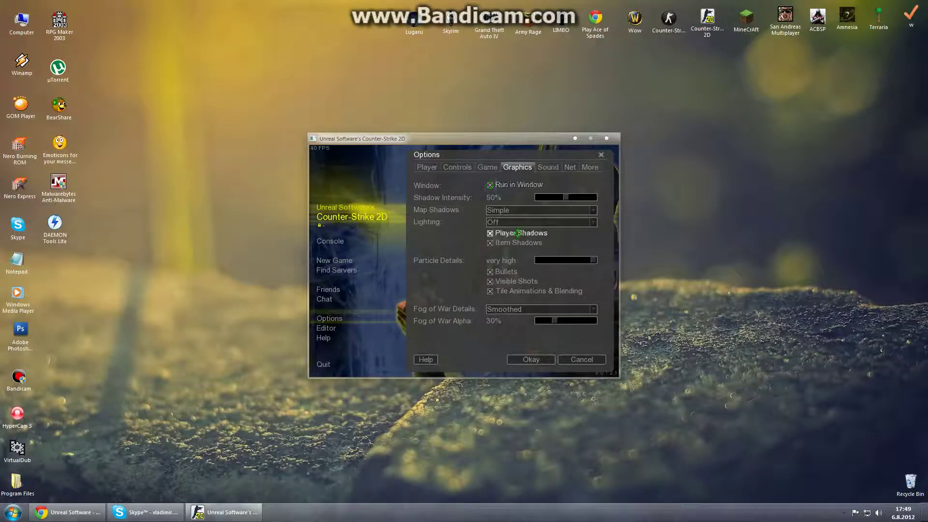
{"action": "left_click", "coordinate": [426, 167]}
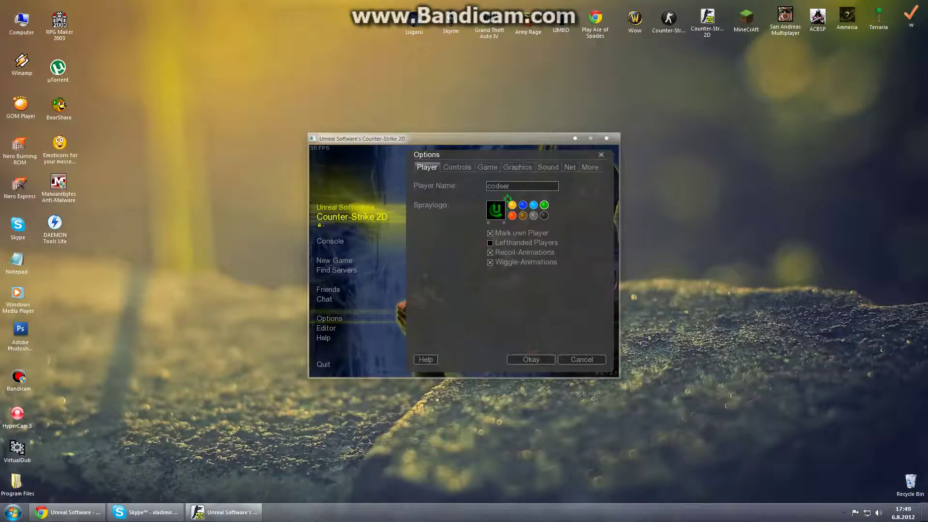
{"action": "left_click", "coordinate": [522, 186]}
{"action": "left_click", "coordinate": [475, 191]}
{"action": "left_click", "coordinate": [601, 155]}
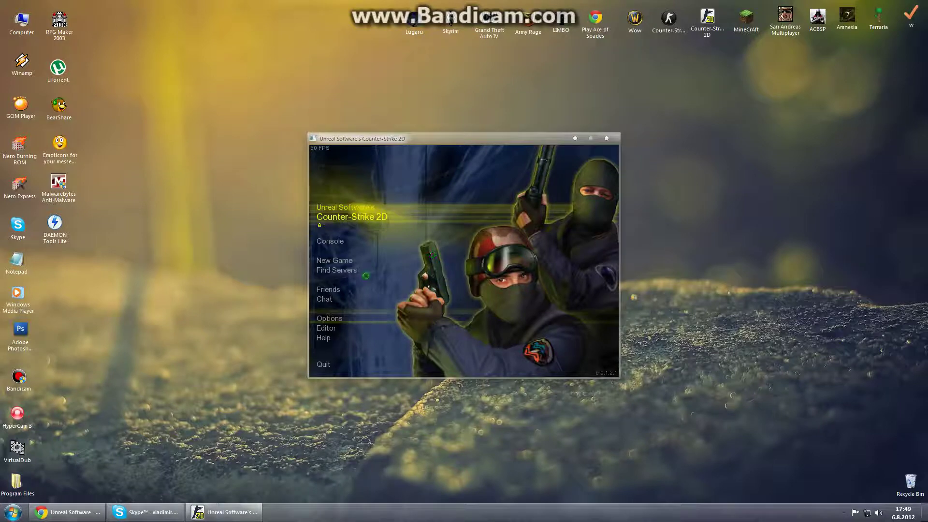
Browse the LAN, Favorites, Recently Joined and Internet server lists, then close the server browser
{"action": "left_click", "coordinate": [336, 269]}
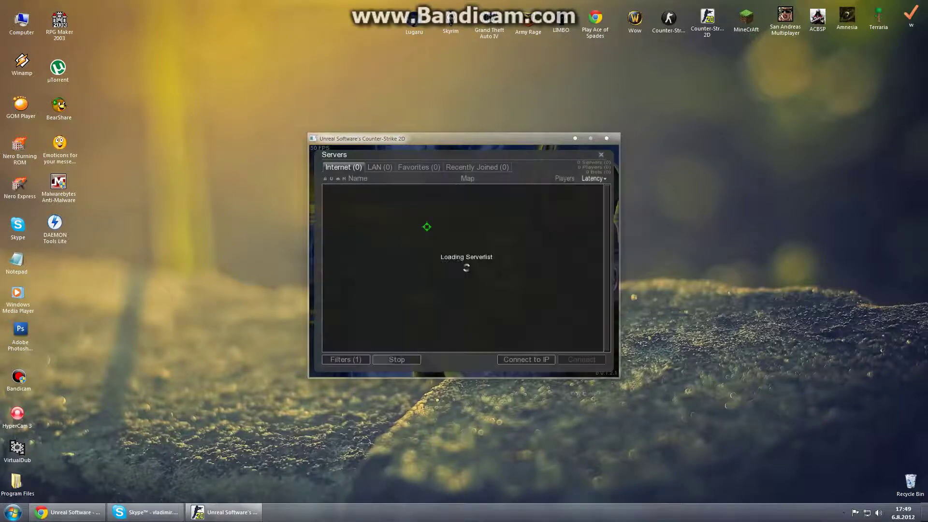
{"action": "left_click", "coordinate": [397, 168]}
{"action": "left_click", "coordinate": [428, 168]}
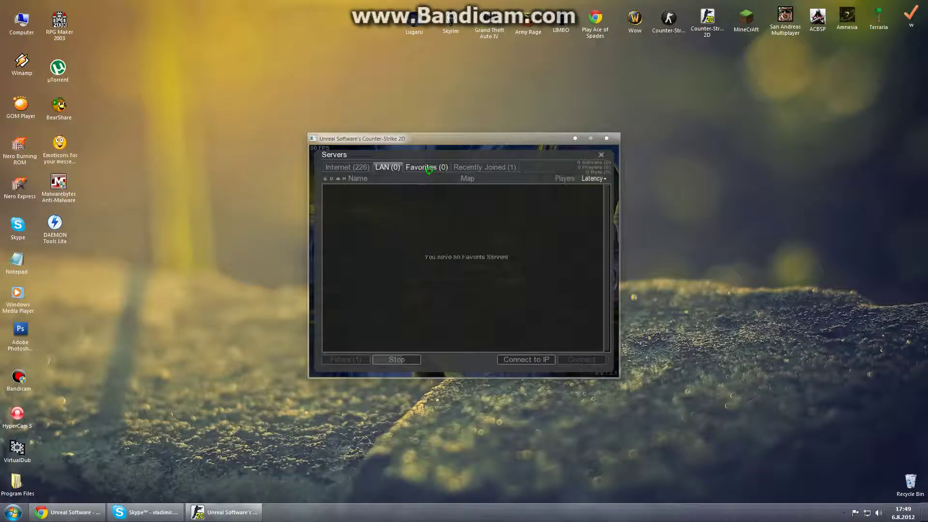
{"action": "left_click", "coordinate": [466, 168]}
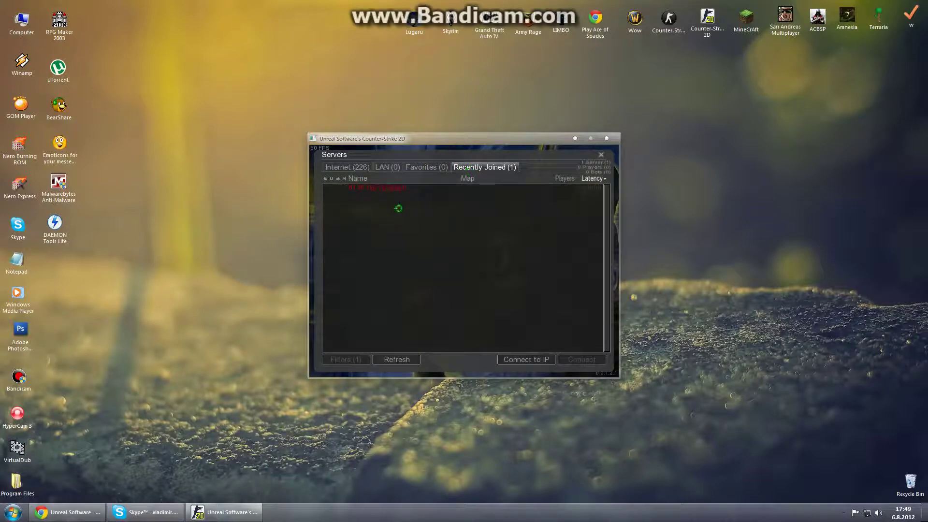
{"action": "left_click", "coordinate": [329, 169]}
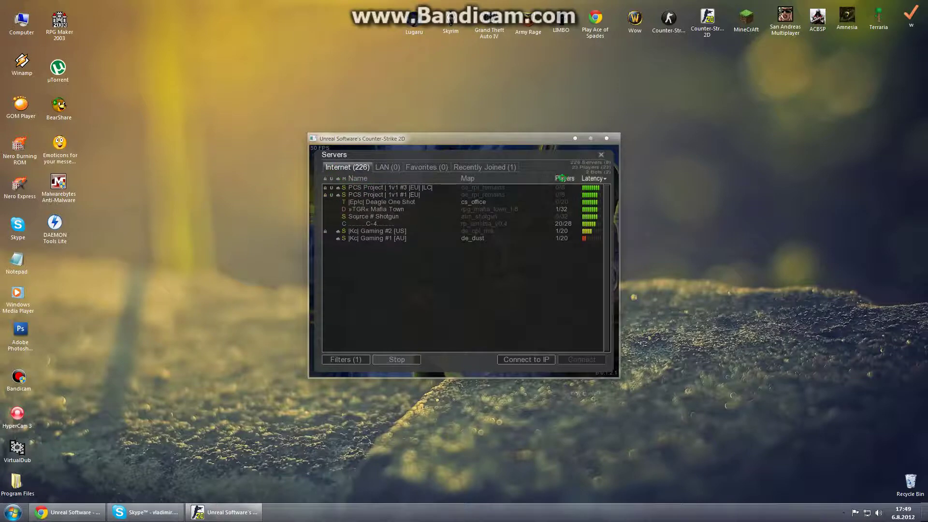
{"action": "left_click", "coordinate": [598, 155]}
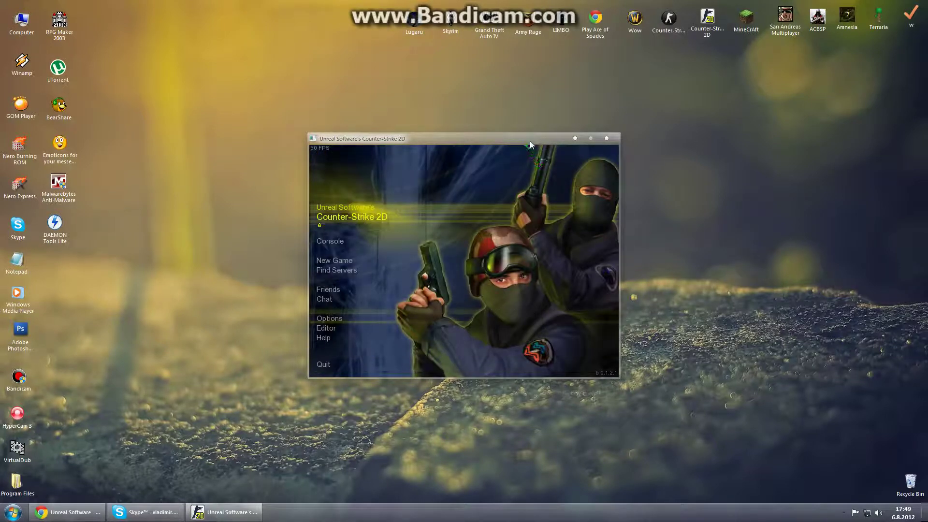
Quit Counter-Strike 2D with 'Yes, Quit!' and open Bandicam from the hidden tray icons
{"action": "mouse_move", "coordinate": [529, 144]}
{"action": "left_mouse_down"}
{"action": "mouse_move", "coordinate": [537, 119]}
{"action": "mouse_move", "coordinate": [543, 126]}
{"action": "left_mouse_up"}
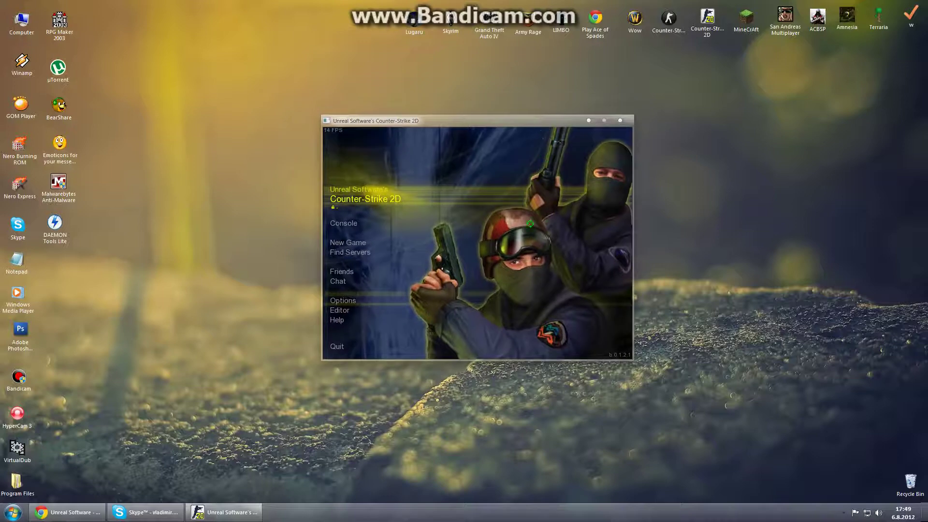
{"action": "left_click", "coordinate": [336, 346]}
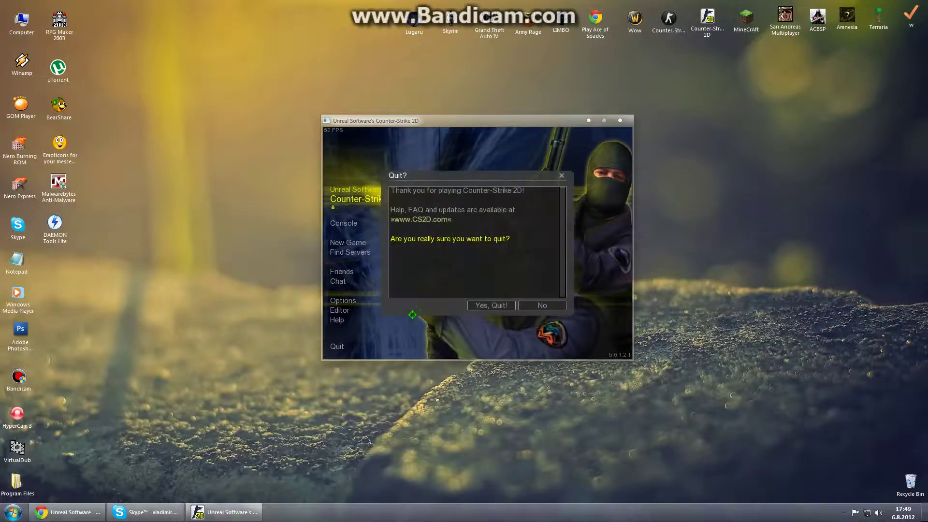
{"action": "left_click", "coordinate": [482, 305]}
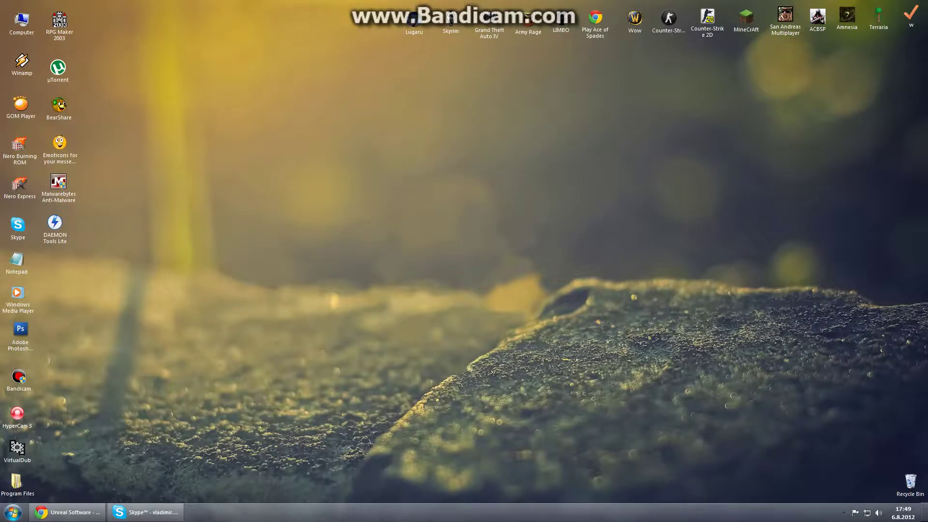
{"action": "left_click", "coordinate": [844, 513]}
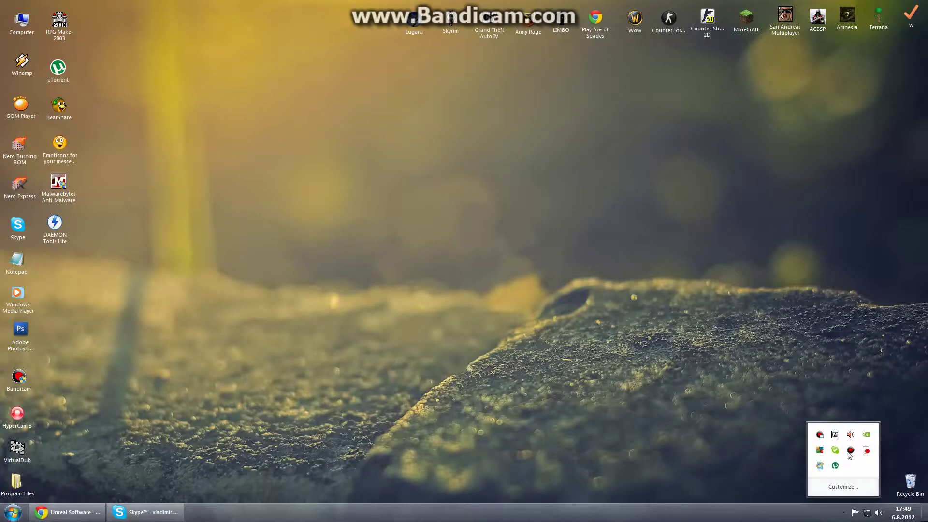
{"action": "left_click", "coordinate": [850, 450]}
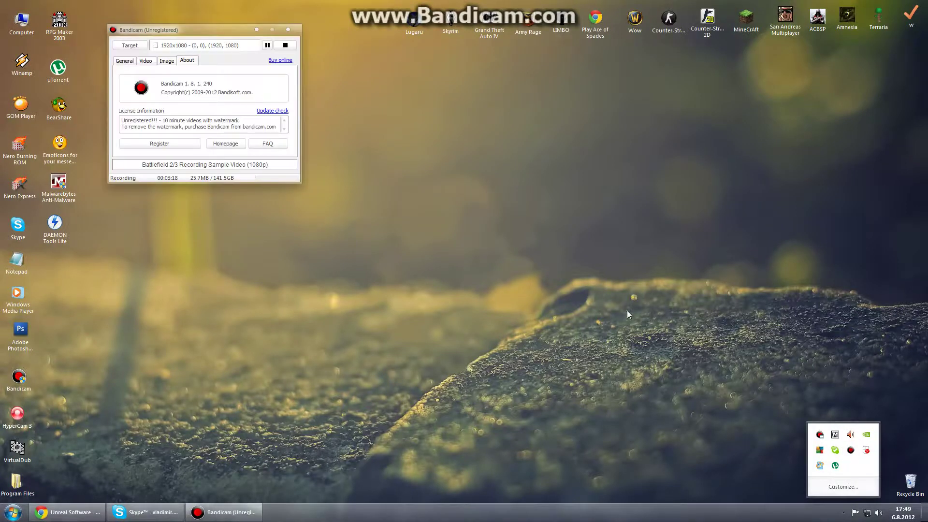